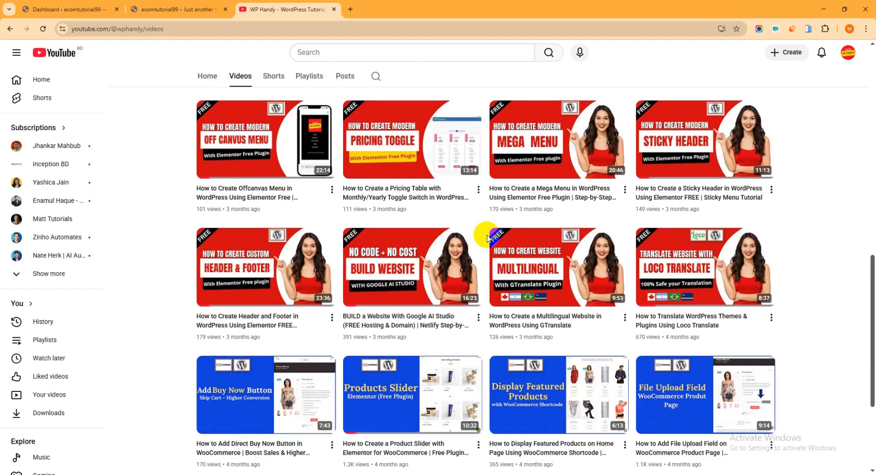
Browse the WP Handy channel's video list, close the YouTube page and return to the WordPress dashboard
{"action": "scroll", "coordinate": [488, 238], "scroll_direction": "down", "scroll_amount": 1}
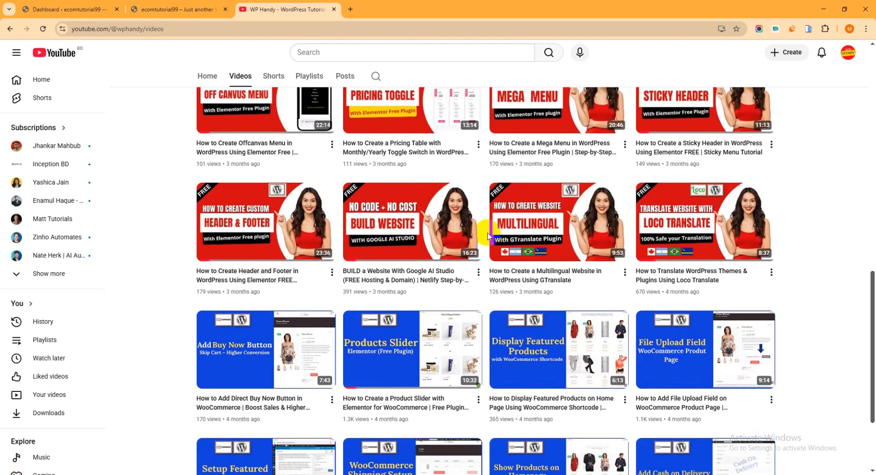
{"action": "scroll", "coordinate": [488, 237], "scroll_direction": "down", "scroll_amount": 3}
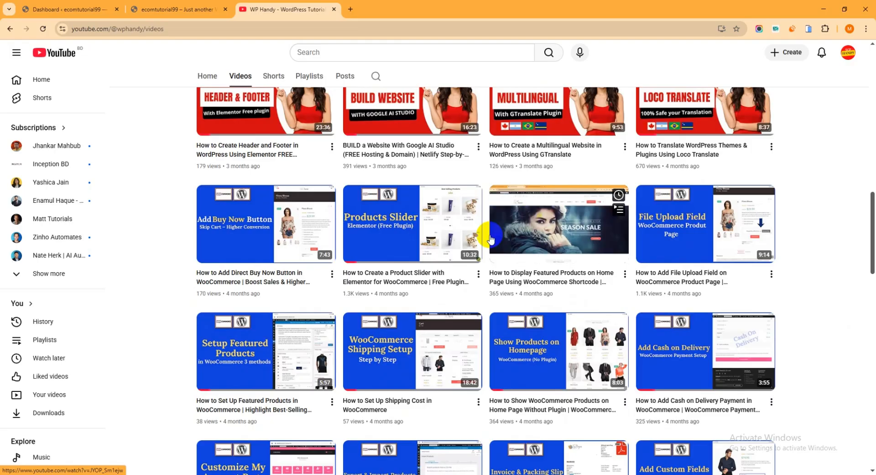
{"action": "scroll", "coordinate": [491, 239], "scroll_direction": "down", "scroll_amount": 2}
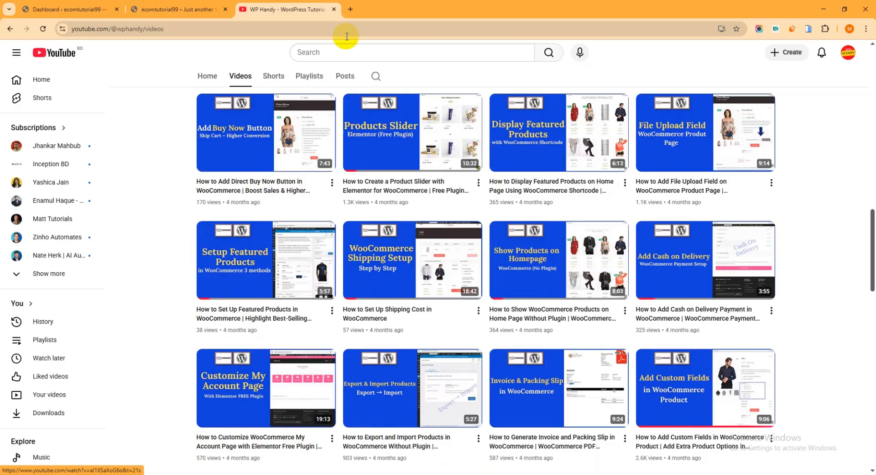
{"action": "left_click", "coordinate": [334, 9]}
{"action": "left_click", "coordinate": [86, 11]}
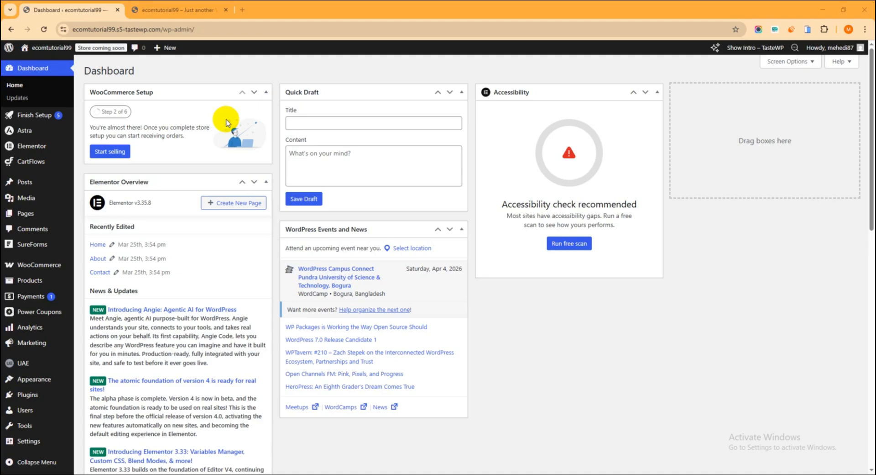
Open the WooCommerce list of all products in a new browser tab and bring it up
{"action": "mouse_move", "coordinate": [46, 268]}
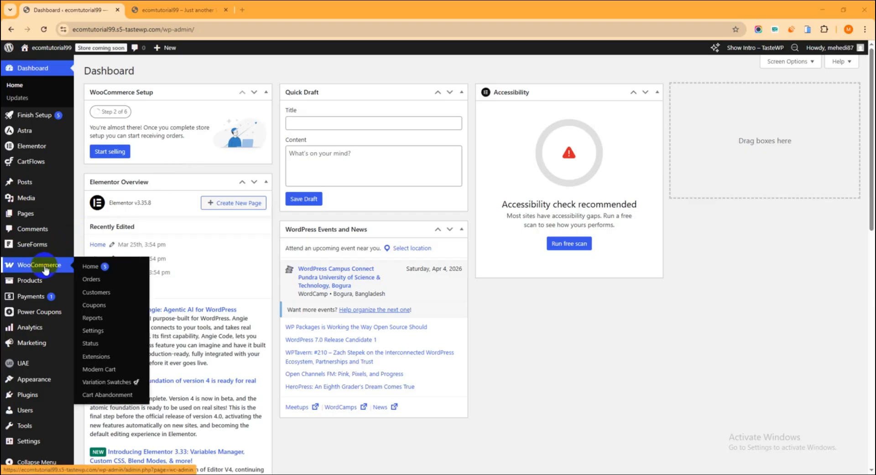
{"action": "mouse_move", "coordinate": [28, 286]}
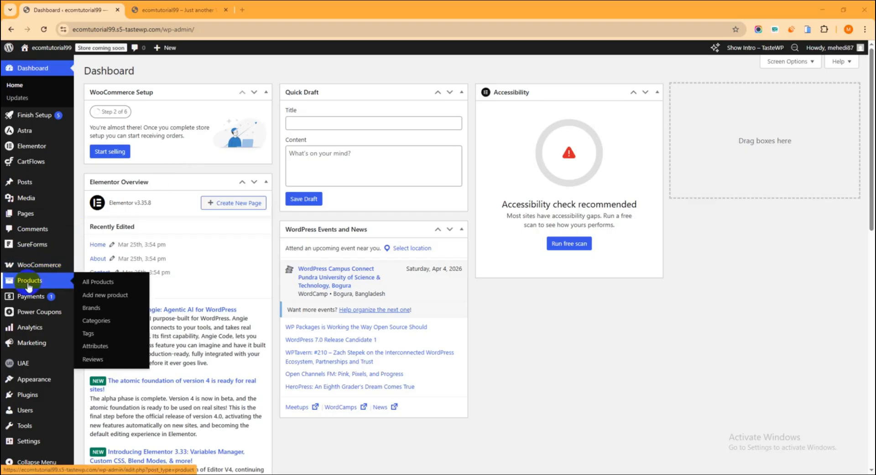
{"action": "right_click", "coordinate": [108, 285]}
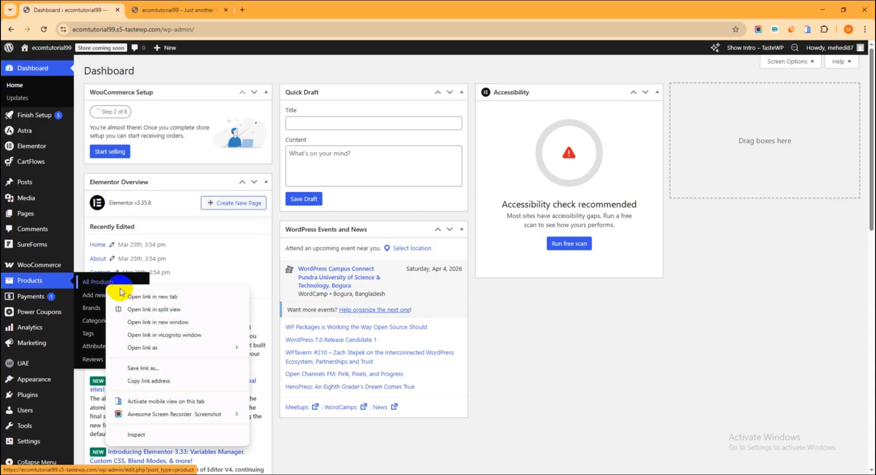
{"action": "left_click", "coordinate": [137, 296]}
{"action": "left_click", "coordinate": [186, 7]}
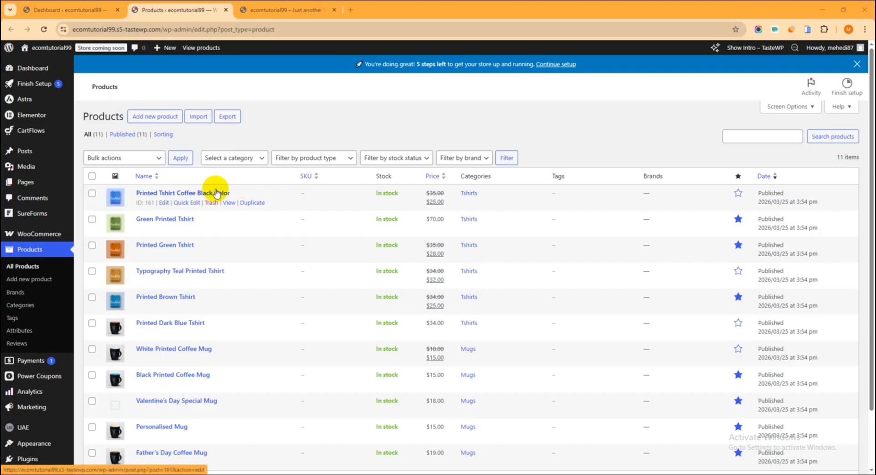
Open the Printed Tshirt Coffee Black Color product for editing in a new browser tab
{"action": "right_click", "coordinate": [164, 203]}
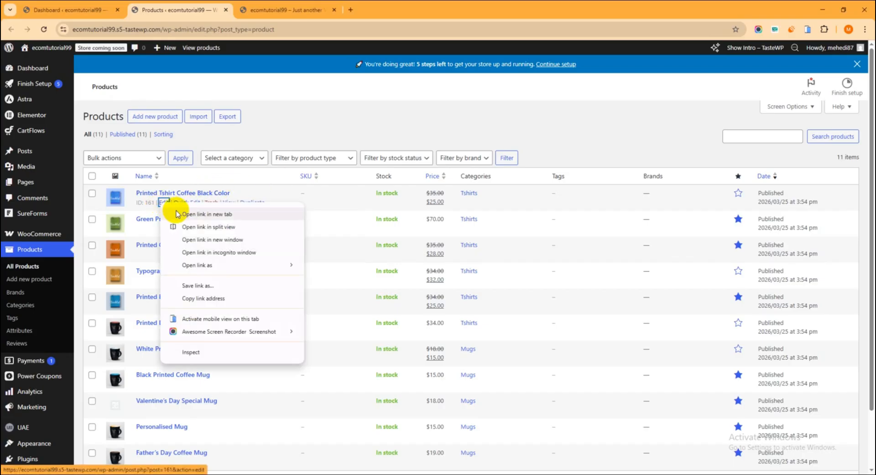
{"action": "left_click", "coordinate": [196, 213]}
{"action": "left_click", "coordinate": [273, 10]}
Set the product's inventory stock status to Out of stock and update the product
{"action": "scroll", "coordinate": [335, 185], "scroll_direction": "down", "scroll_amount": 3}
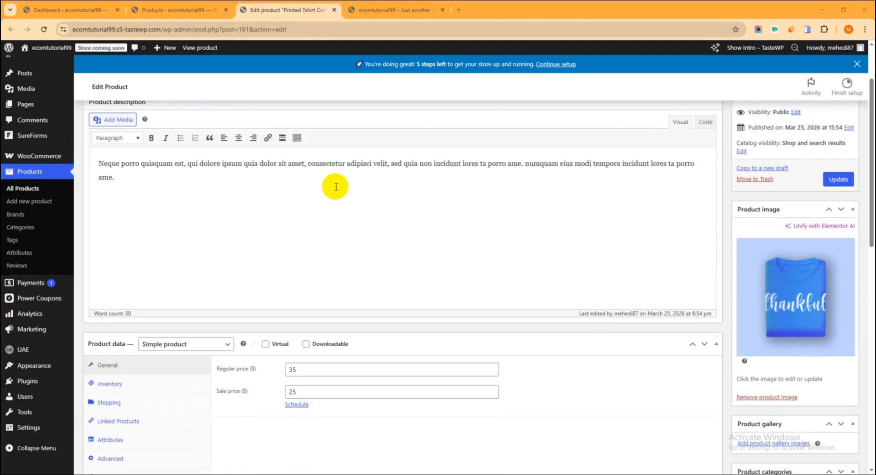
{"action": "scroll", "coordinate": [335, 186], "scroll_direction": "down", "scroll_amount": 2}
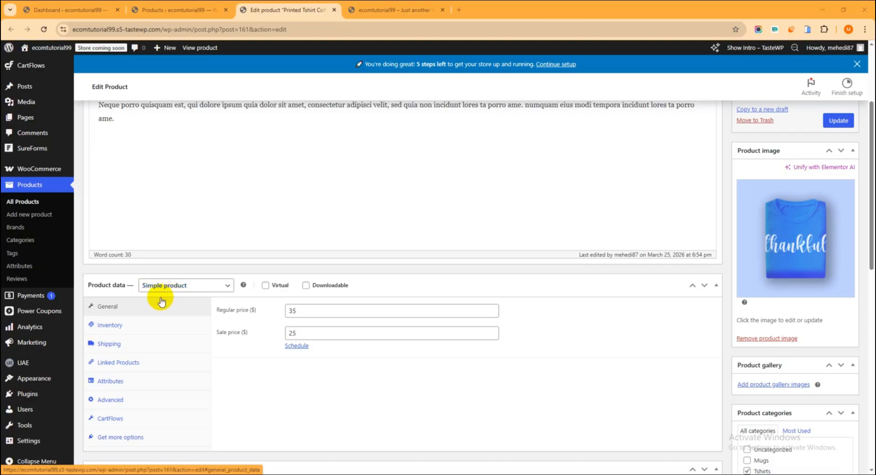
{"action": "left_click", "coordinate": [112, 328]}
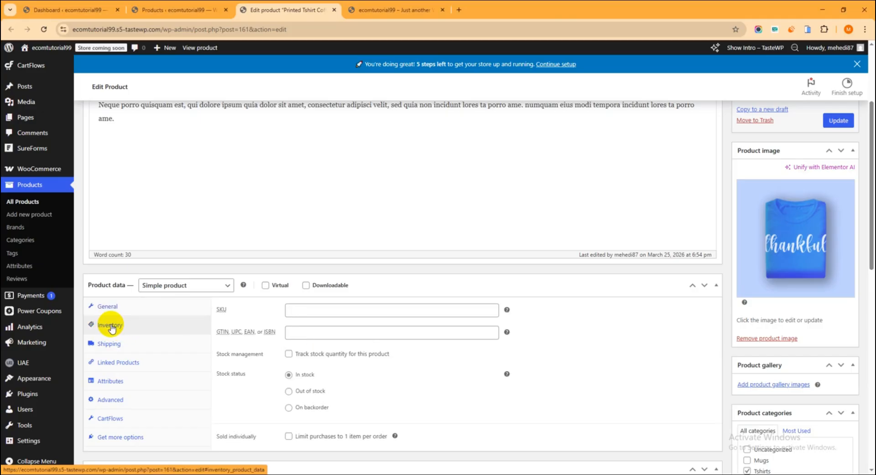
{"action": "scroll", "coordinate": [211, 315], "scroll_direction": "down", "scroll_amount": 2}
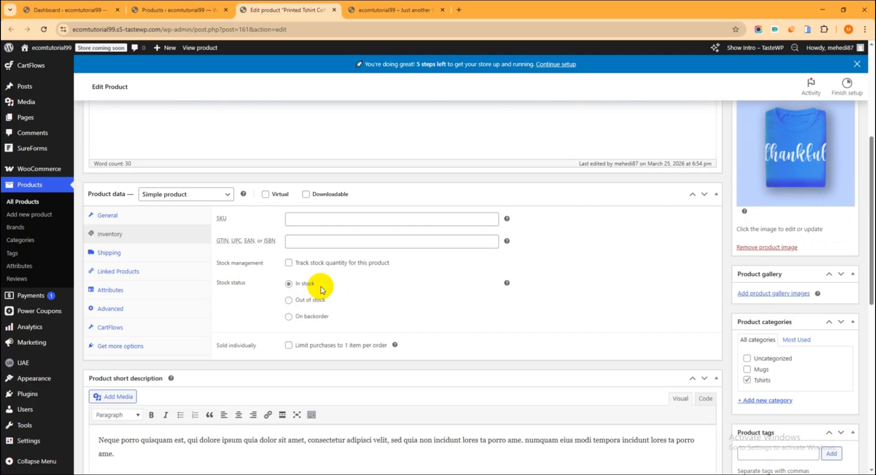
{"action": "left_click", "coordinate": [288, 300]}
{"action": "scroll", "coordinate": [627, 290], "scroll_direction": "up", "scroll_amount": 1}
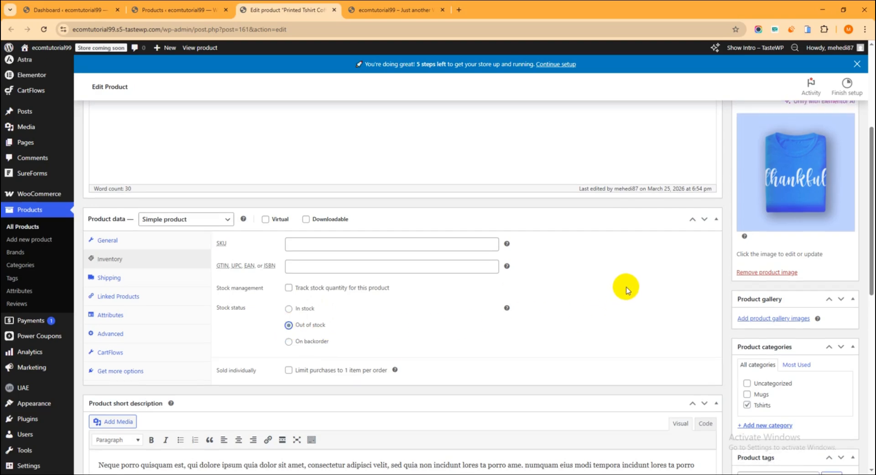
{"action": "scroll", "coordinate": [626, 290], "scroll_direction": "up", "scroll_amount": 5}
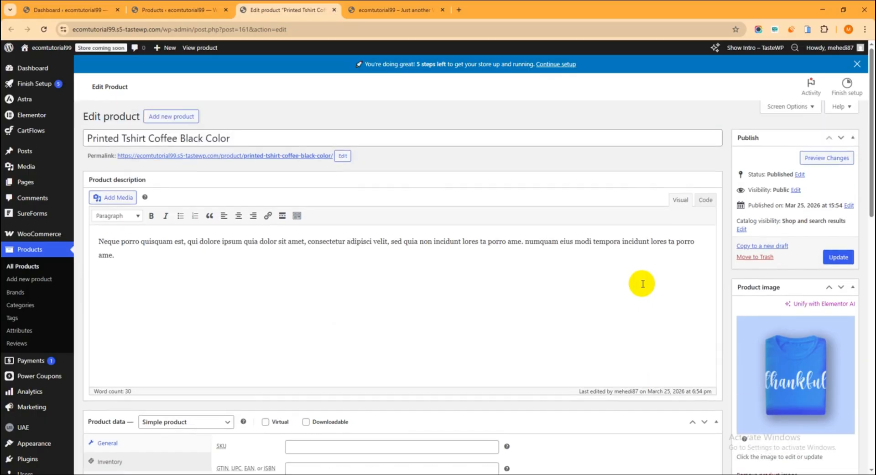
{"action": "left_click", "coordinate": [839, 256]}
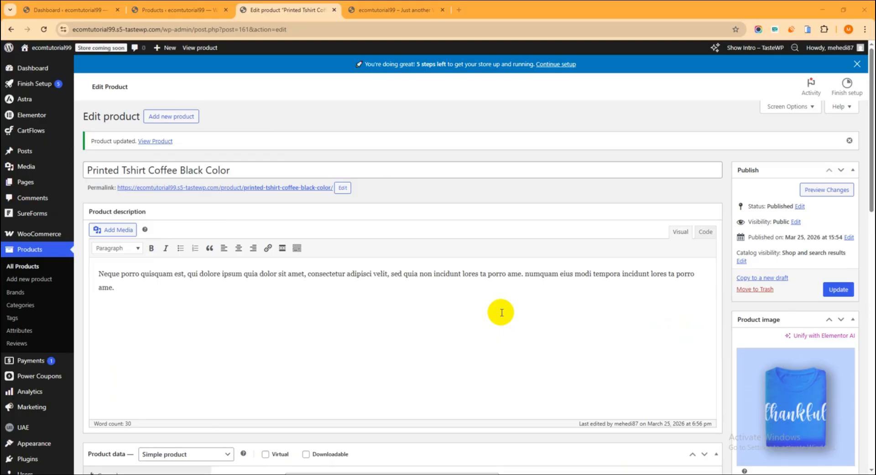
View the product's public page in a new browser tab and find the T-shirt in the shop's product listing
{"action": "right_click", "coordinate": [255, 188]}
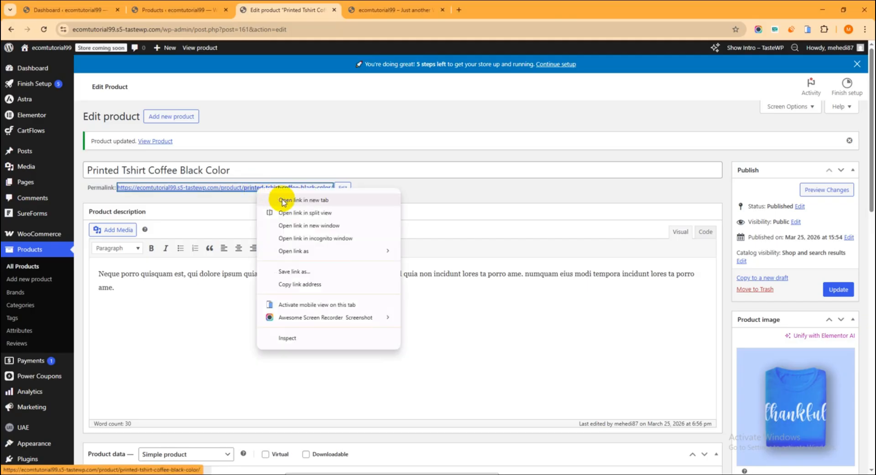
{"action": "left_click", "coordinate": [283, 201]}
{"action": "left_click", "coordinate": [397, 10]}
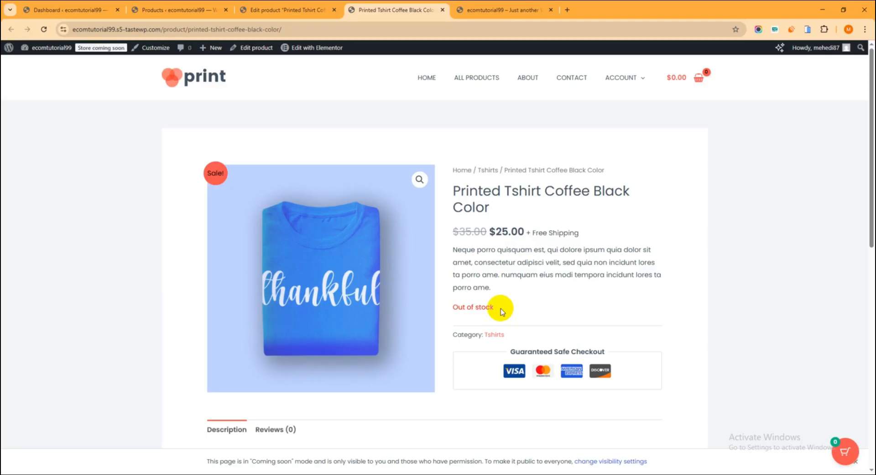
{"action": "left_click", "coordinate": [477, 82]}
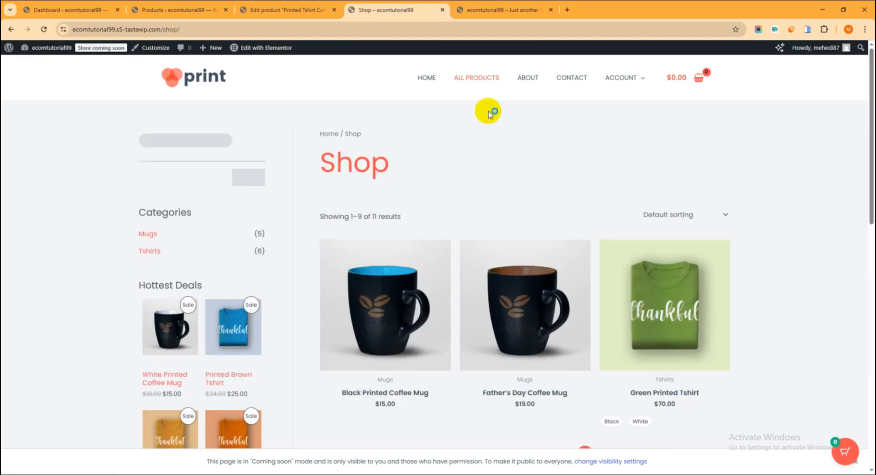
{"action": "scroll", "coordinate": [525, 157], "scroll_direction": "down", "scroll_amount": 9}
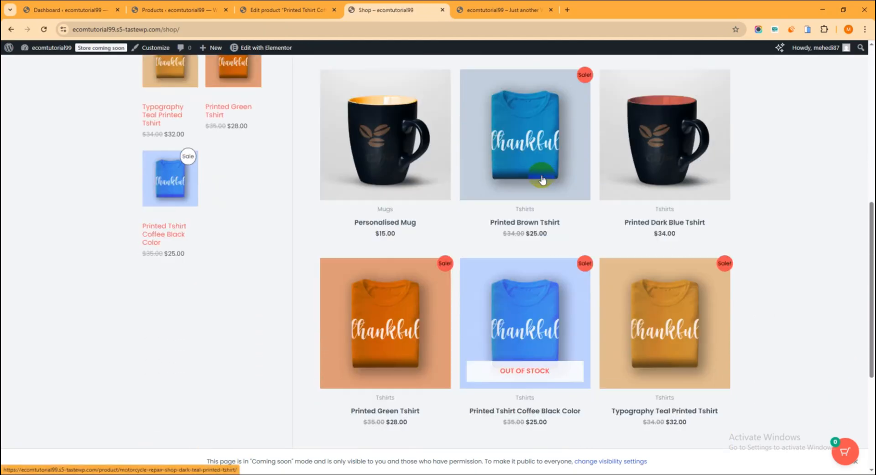
{"action": "scroll", "coordinate": [571, 353], "scroll_direction": "down", "scroll_amount": 1}
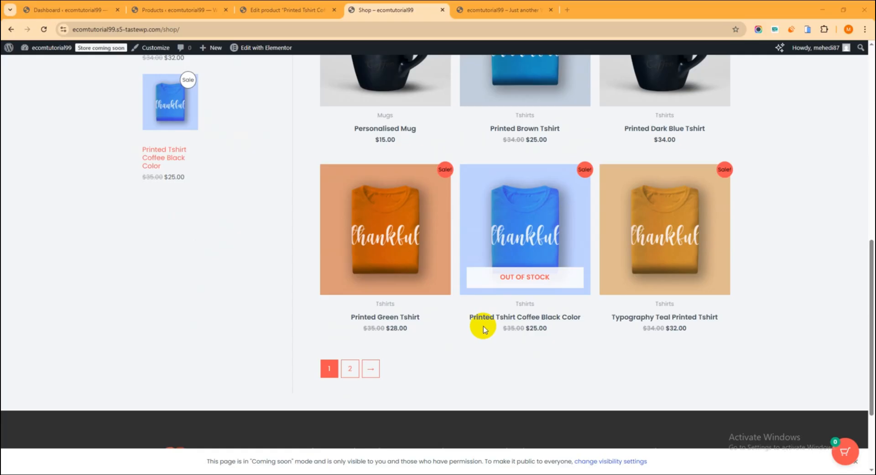
Enable stock quantity tracking for the Printed Tshirt Coffee Black Color product, set its quantity to 0 and update it
{"action": "left_click", "coordinate": [271, 10]}
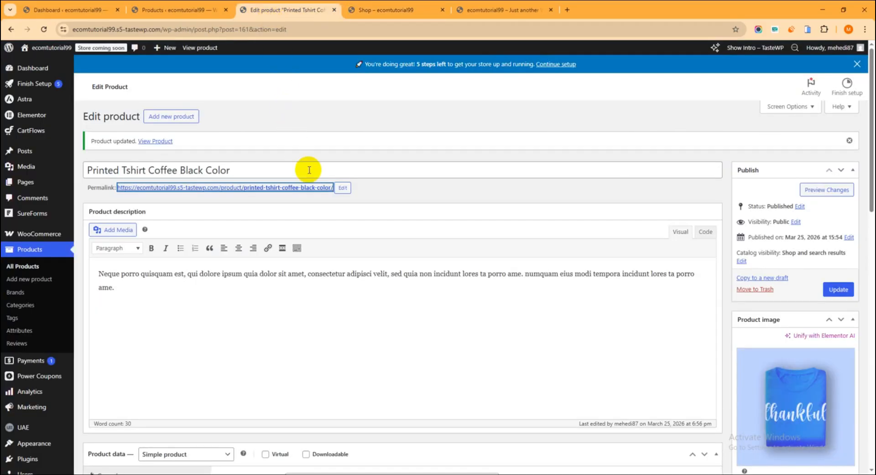
{"action": "scroll", "coordinate": [312, 187], "scroll_direction": "down", "scroll_amount": 2}
{"action": "scroll", "coordinate": [313, 188], "scroll_direction": "down", "scroll_amount": 2}
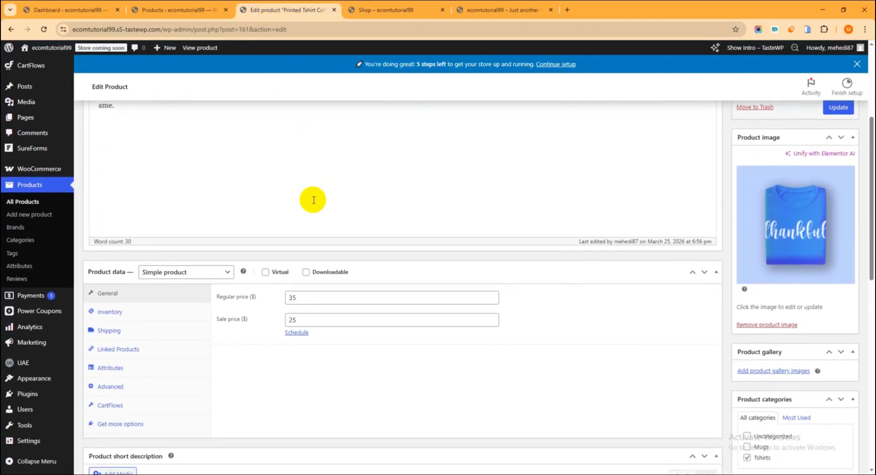
{"action": "left_click", "coordinate": [113, 312]}
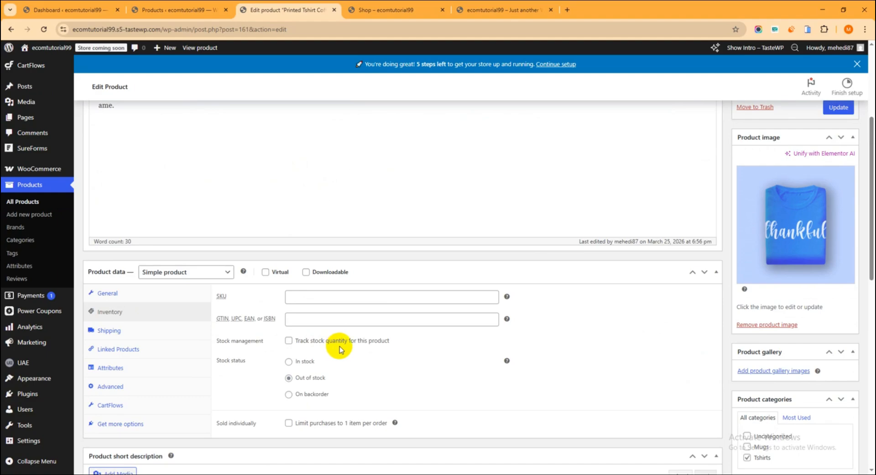
{"action": "left_click", "coordinate": [288, 342]}
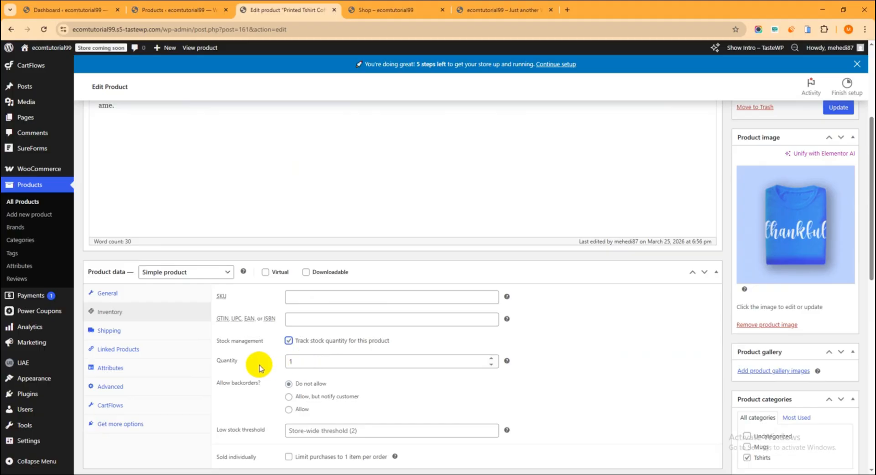
{"action": "left_click", "coordinate": [312, 361]}
{"action": "key", "text": "BackSpace"}
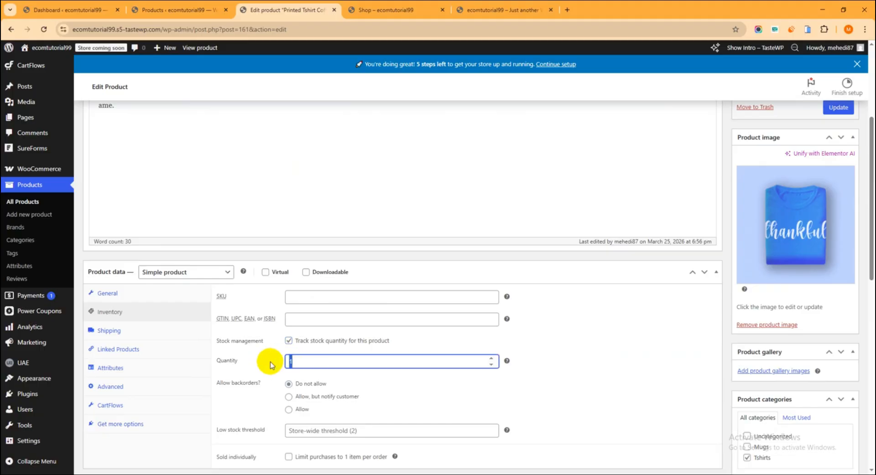
{"action": "type", "text": "0"}
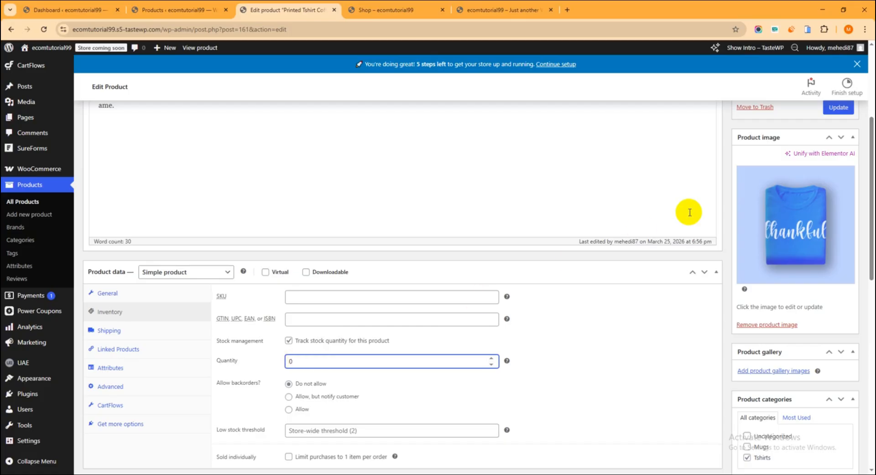
{"action": "scroll", "coordinate": [852, 172], "scroll_direction": "up", "scroll_amount": 1}
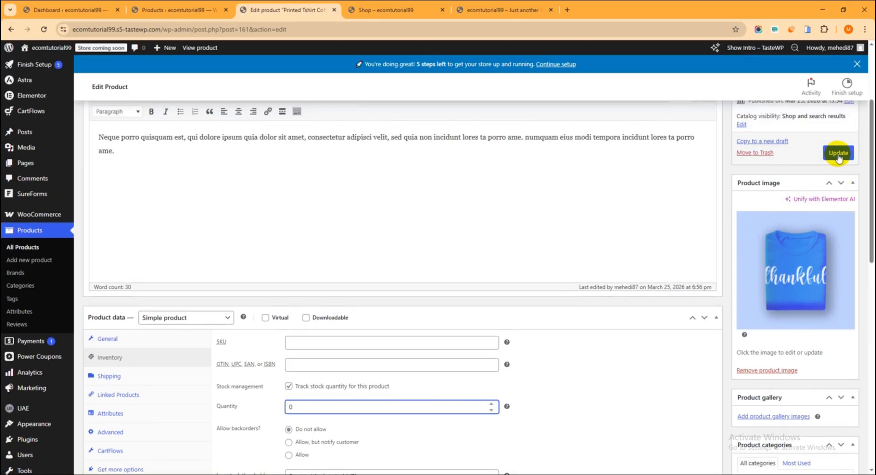
{"action": "left_click", "coordinate": [838, 154]}
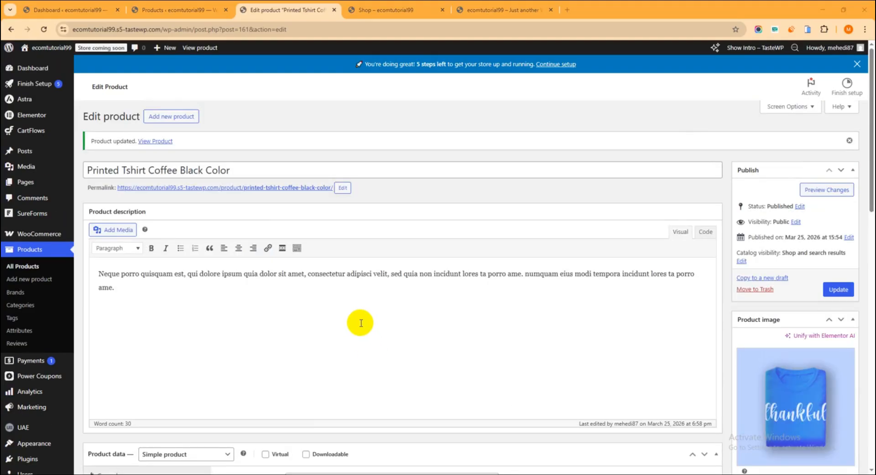
Open the updated product's permalink in a new browser tab and check the stock notice on its page
{"action": "right_click", "coordinate": [287, 188]}
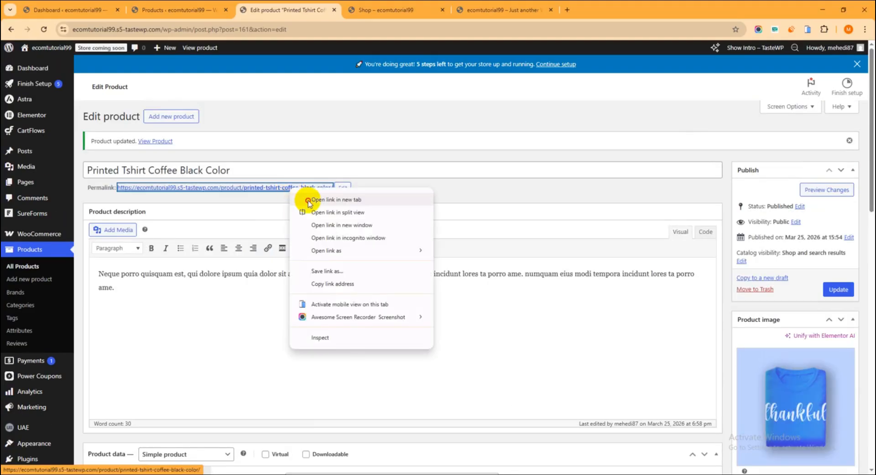
{"action": "left_click", "coordinate": [315, 197]}
{"action": "left_click", "coordinate": [514, 7]}
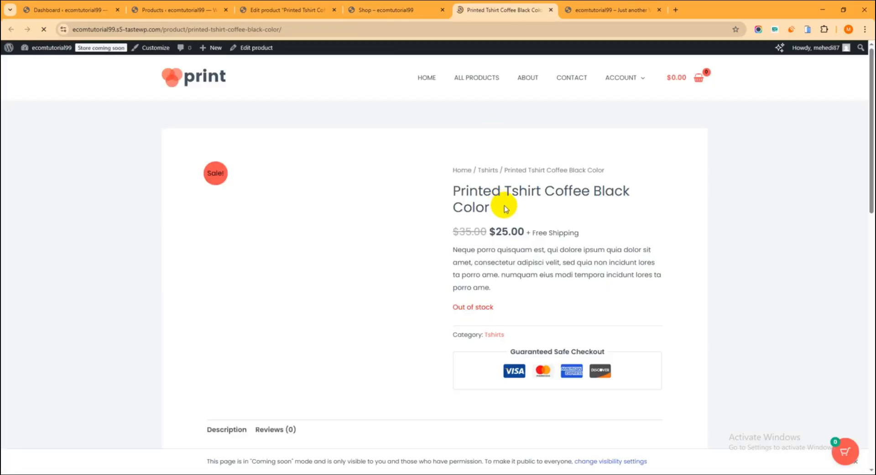
{"action": "scroll", "coordinate": [502, 214], "scroll_direction": "down", "scroll_amount": 1}
{"action": "left_click_drag", "start_coordinate": [503, 260], "coordinate": [459, 245]}
Reload the shop listing, check the stock label on the blue T-shirt and return to the WordPress dashboard
{"action": "left_click", "coordinate": [400, 11]}
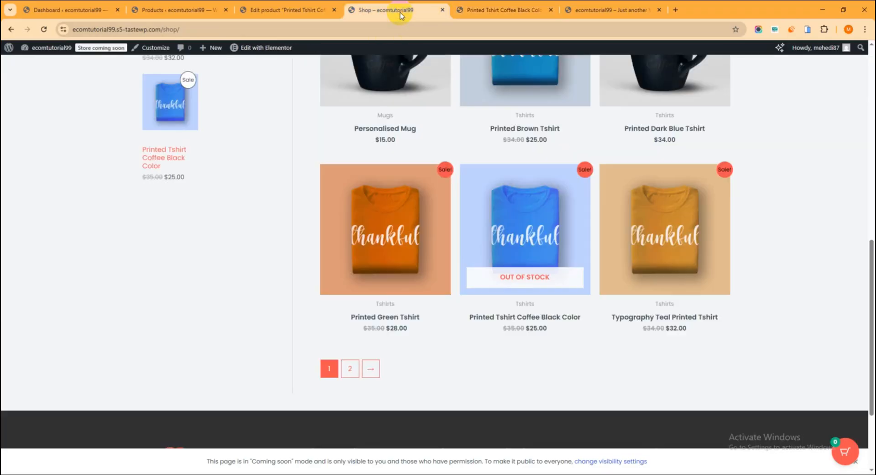
{"action": "left_click", "coordinate": [45, 30]}
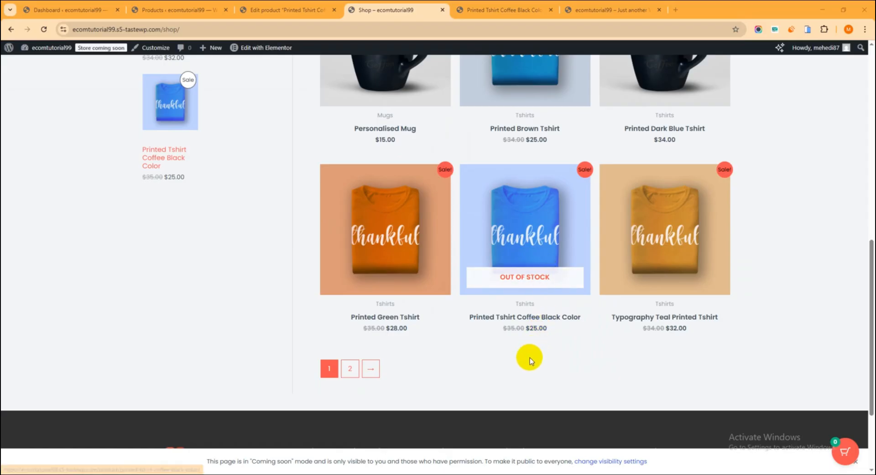
{"action": "left_click", "coordinate": [539, 269]}
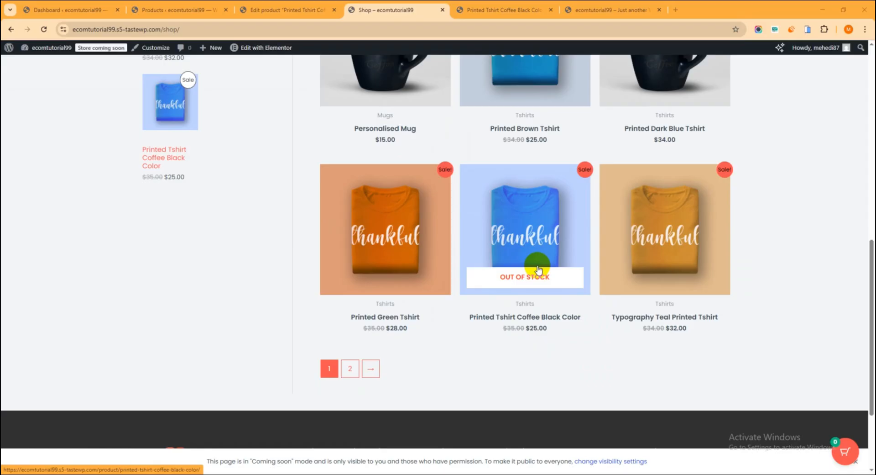
{"action": "left_click", "coordinate": [87, 8]}
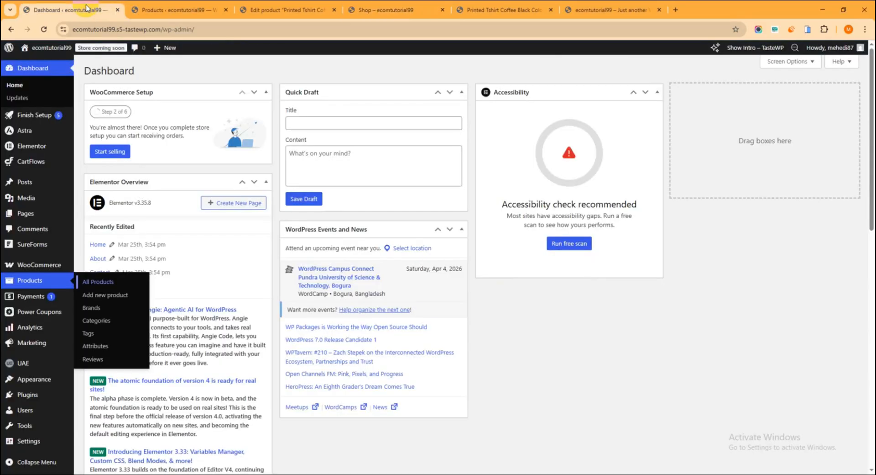
In the WooCommerce product inventory settings, enable hiding out of stock items from the catalog and save the changes
{"action": "mouse_move", "coordinate": [50, 264]}
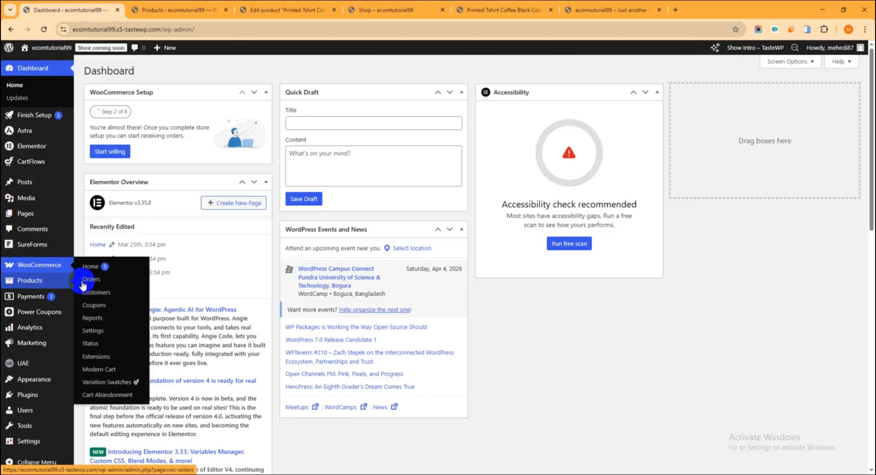
{"action": "left_click", "coordinate": [95, 331]}
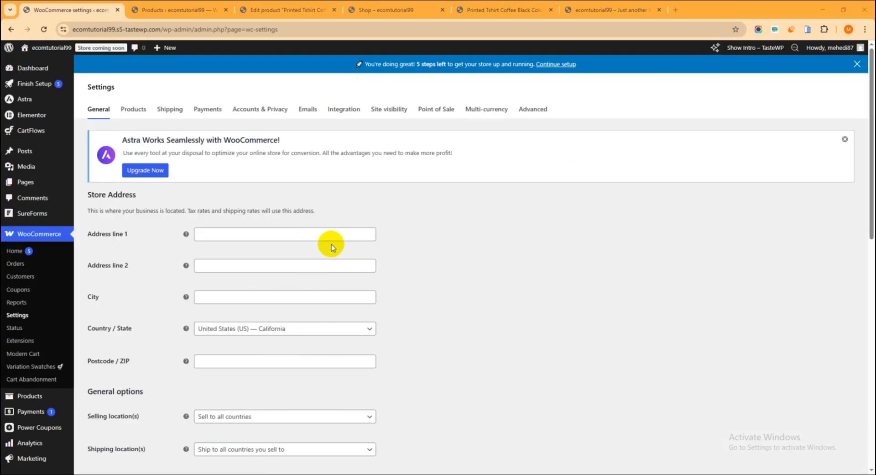
{"action": "left_click", "coordinate": [137, 111]}
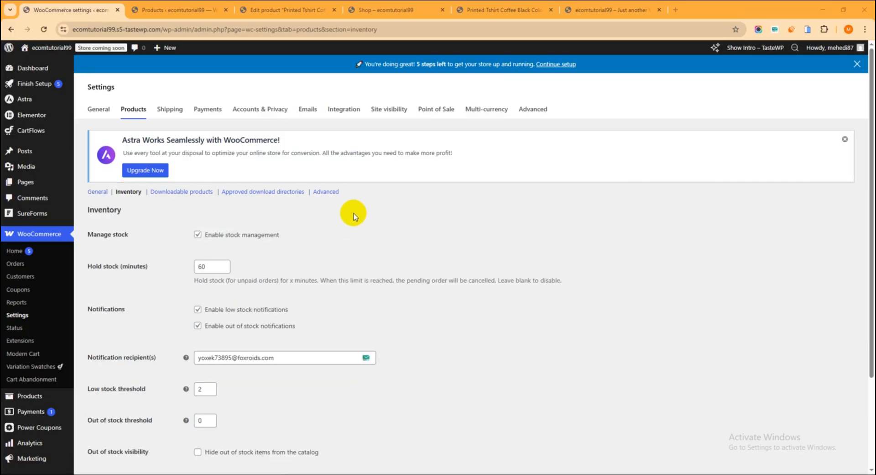
{"action": "scroll", "coordinate": [354, 204], "scroll_direction": "down", "scroll_amount": 2}
{"action": "scroll", "coordinate": [319, 256], "scroll_direction": "down", "scroll_amount": 1}
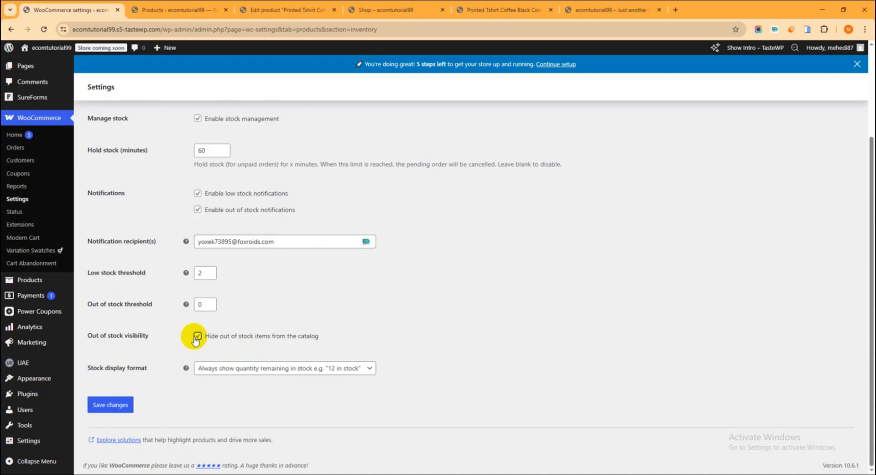
{"action": "left_click", "coordinate": [116, 405]}
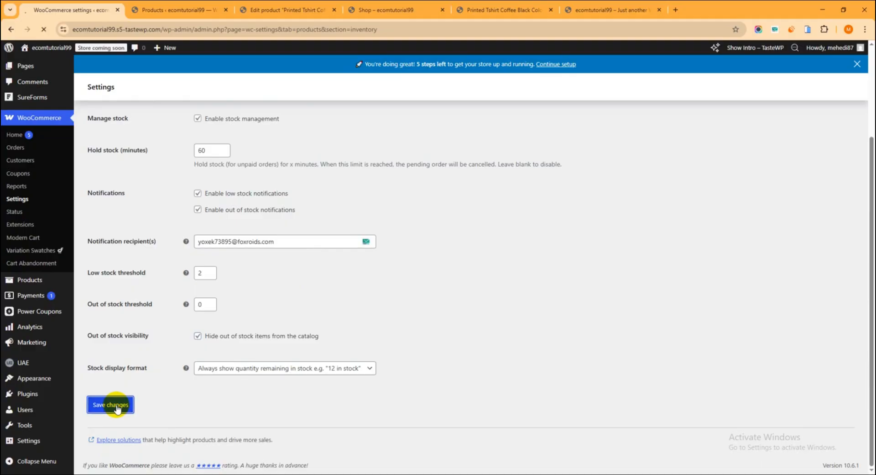
Reload the shop listing and look through its first and second pages for the out of stock blue T-shirt
{"action": "left_click", "coordinate": [406, 10]}
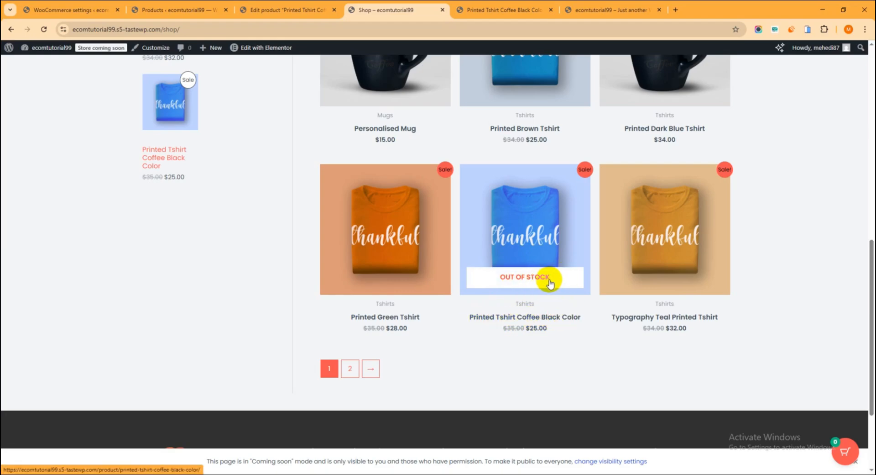
{"action": "left_click", "coordinate": [44, 29]}
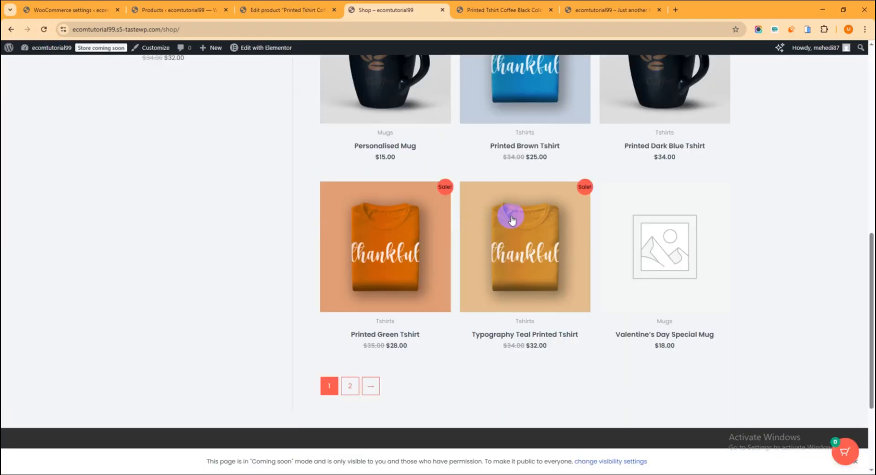
{"action": "scroll", "coordinate": [547, 251], "scroll_direction": "up", "scroll_amount": 8}
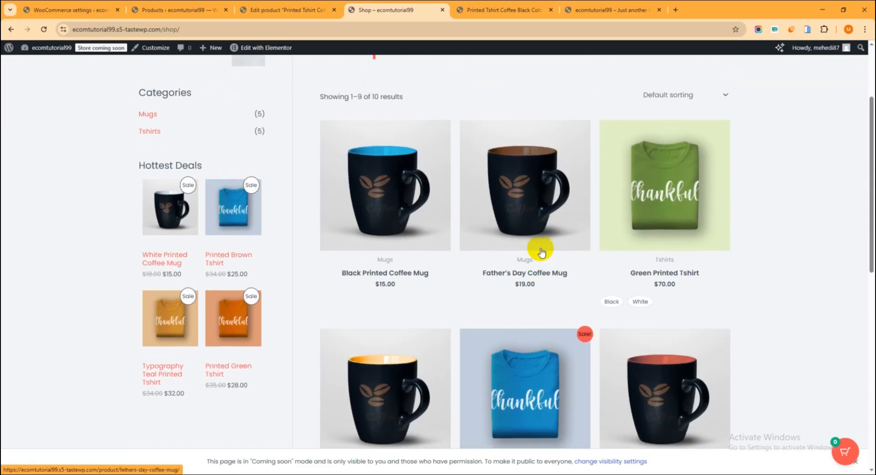
{"action": "scroll", "coordinate": [544, 252], "scroll_direction": "down", "scroll_amount": 3}
{"action": "scroll", "coordinate": [553, 266], "scroll_direction": "down", "scroll_amount": 2}
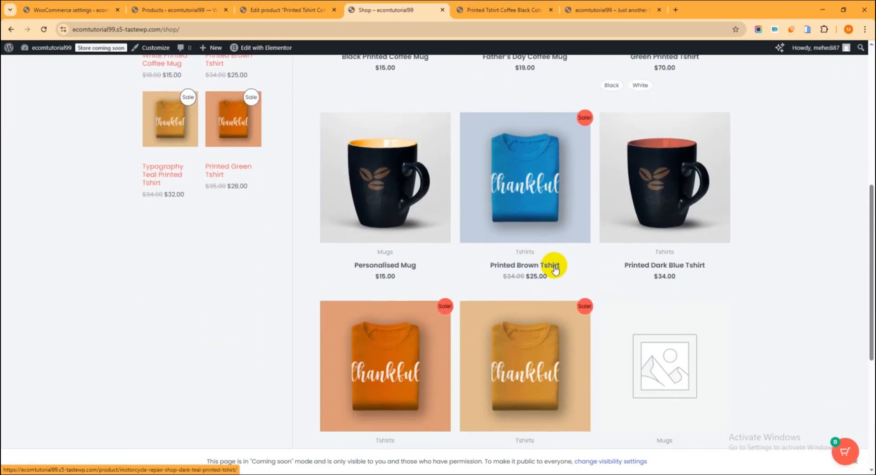
{"action": "scroll", "coordinate": [555, 269], "scroll_direction": "down", "scroll_amount": 2}
{"action": "scroll", "coordinate": [561, 268], "scroll_direction": "down", "scroll_amount": 2}
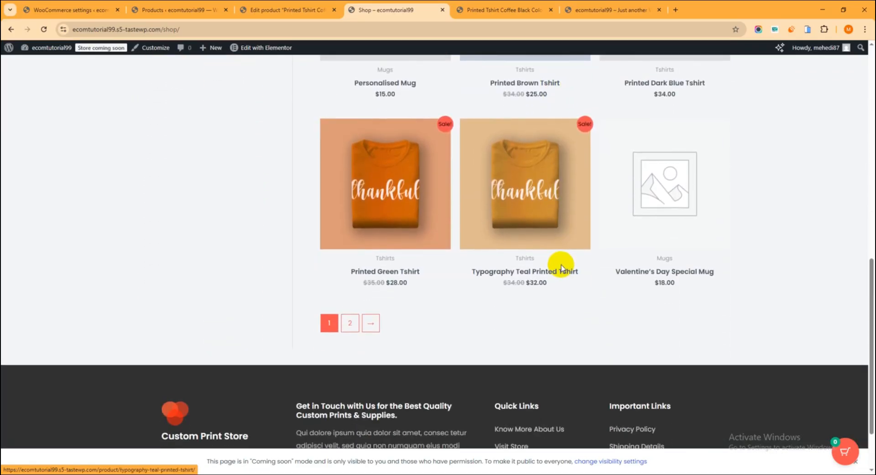
{"action": "left_click", "coordinate": [350, 323]}
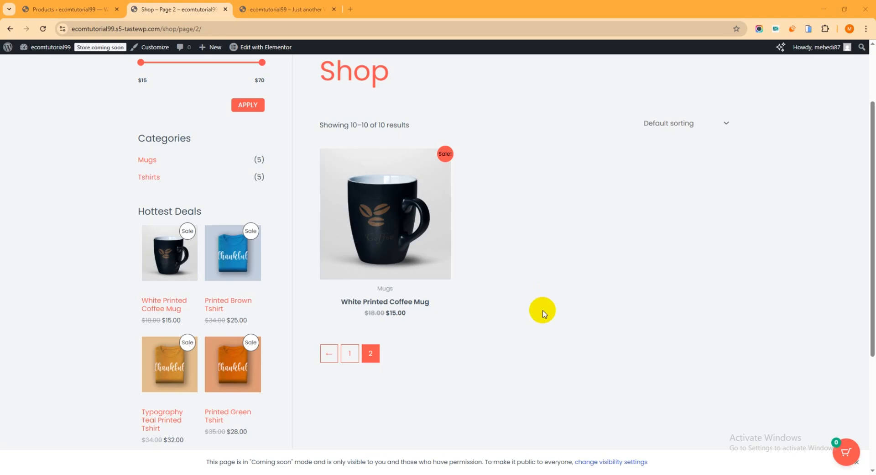
View the Green Printed Tshirt's public page in a new browser tab and check its Black and White variations
{"action": "left_click", "coordinate": [59, 10]}
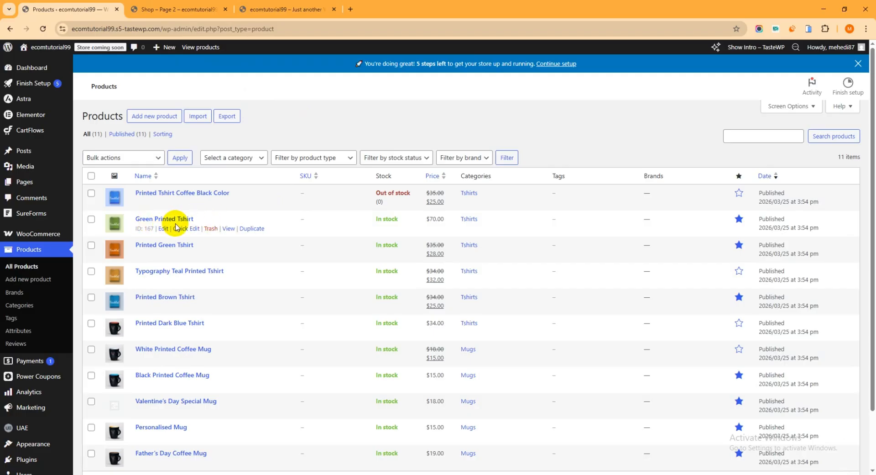
{"action": "right_click", "coordinate": [229, 229]}
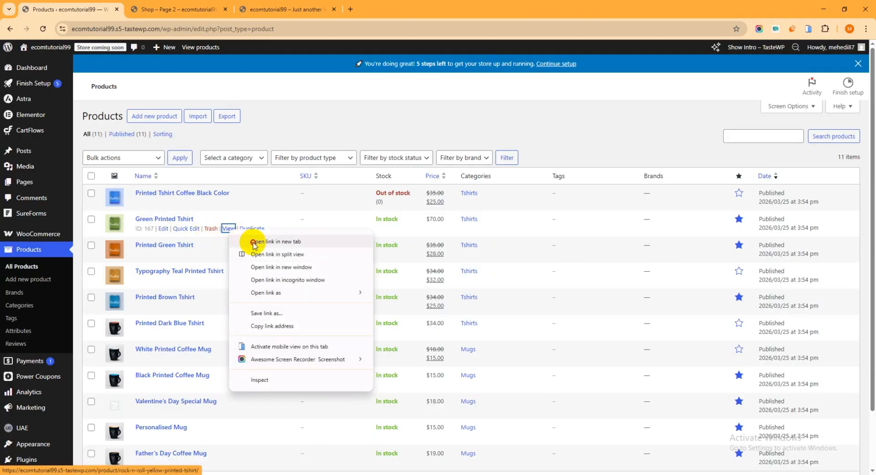
{"action": "left_click", "coordinate": [253, 242]}
{"action": "left_click", "coordinate": [189, 10]}
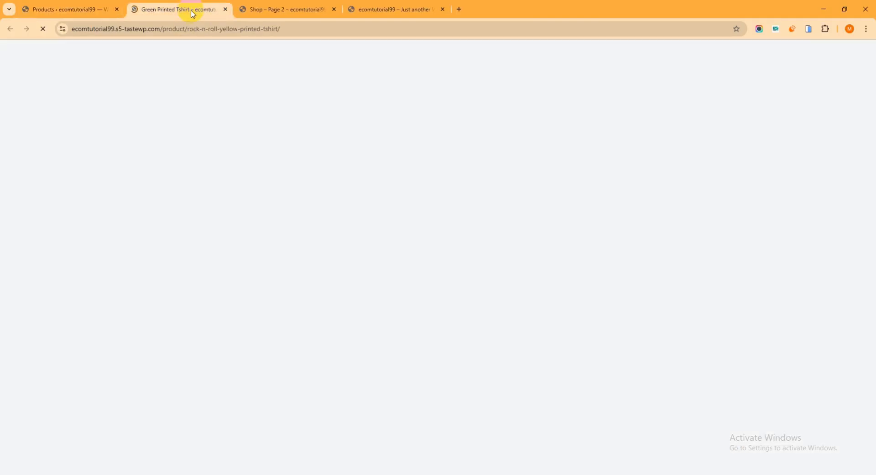
{"action": "scroll", "coordinate": [475, 208], "scroll_direction": "down", "scroll_amount": 2}
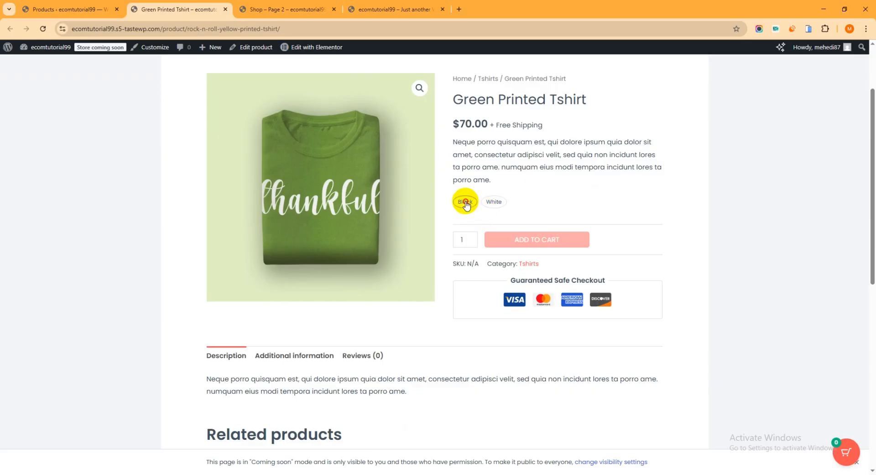
{"action": "left_click", "coordinate": [465, 202]}
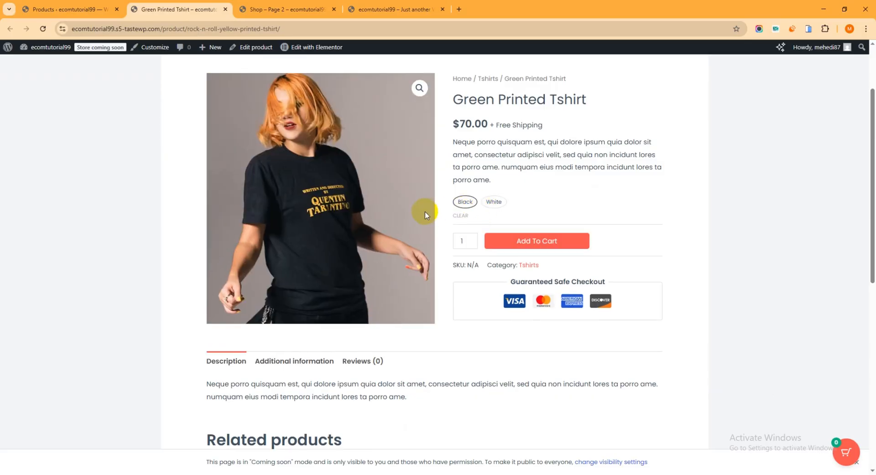
{"action": "left_click", "coordinate": [492, 202]}
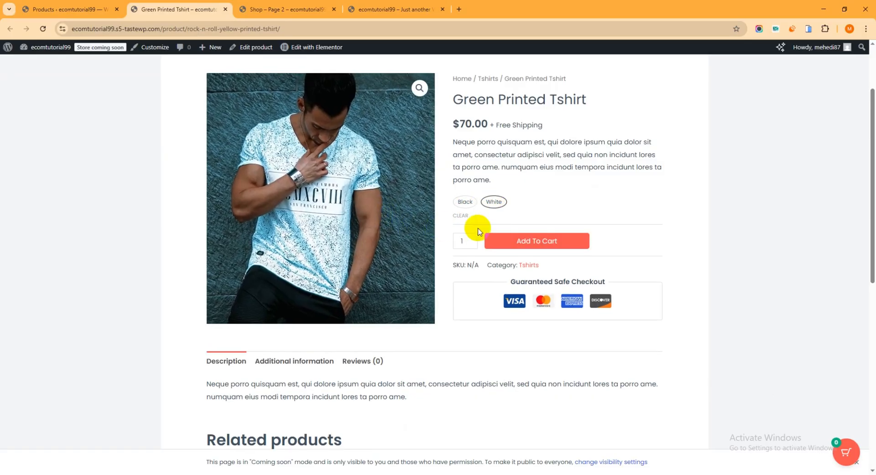
{"action": "scroll", "coordinate": [587, 226], "scroll_direction": "up", "scroll_amount": 1}
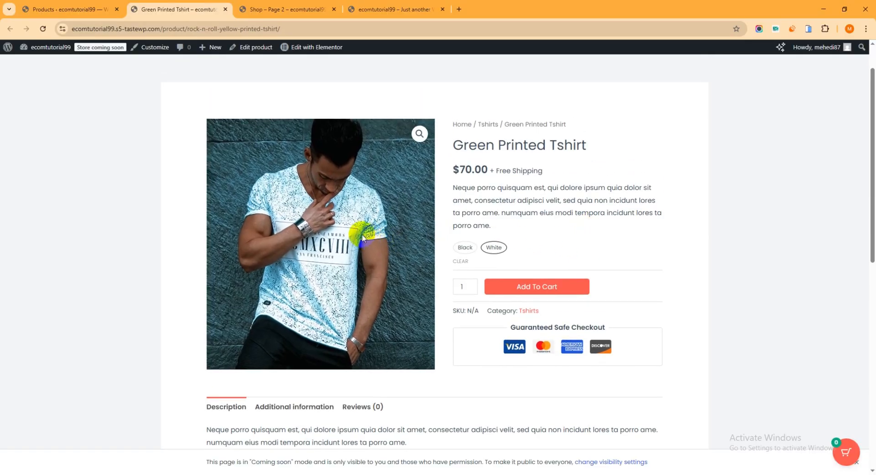
Open the Green Printed Tshirt product for editing in a new browser tab and display its variations
{"action": "left_click", "coordinate": [93, 9]}
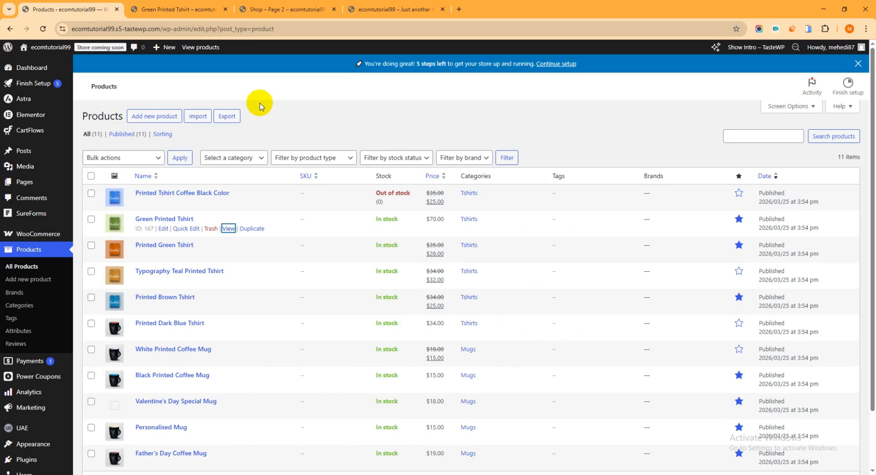
{"action": "mouse_move", "coordinate": [183, 214]}
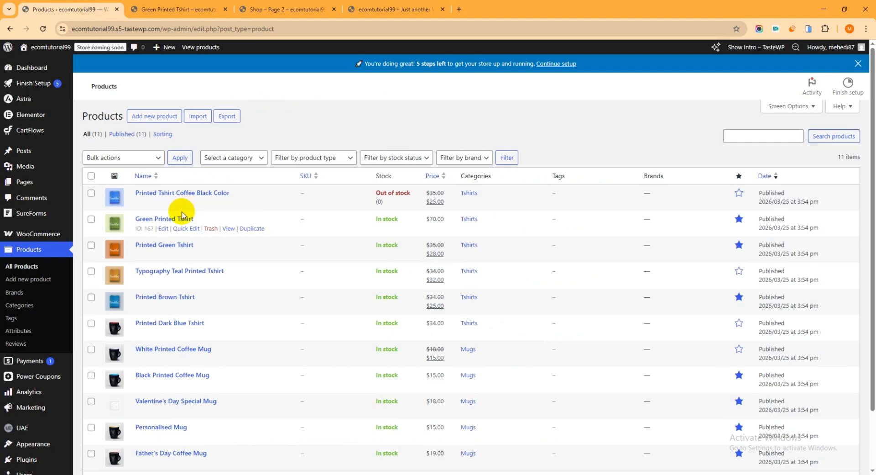
{"action": "right_click", "coordinate": [164, 231]}
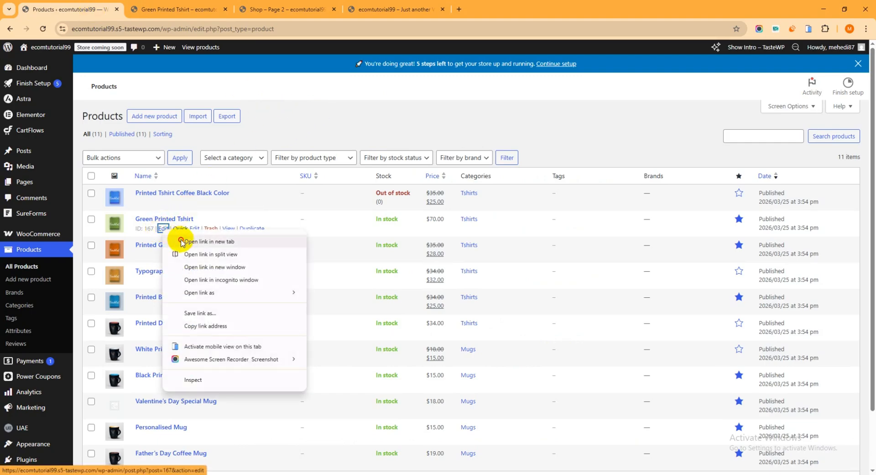
{"action": "left_click", "coordinate": [183, 242]}
{"action": "left_click", "coordinate": [281, 10]}
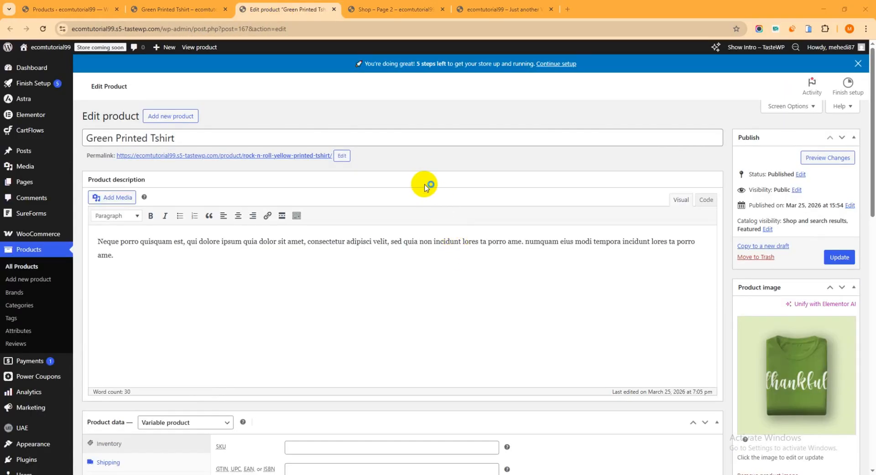
{"action": "scroll", "coordinate": [419, 185], "scroll_direction": "down", "scroll_amount": 2}
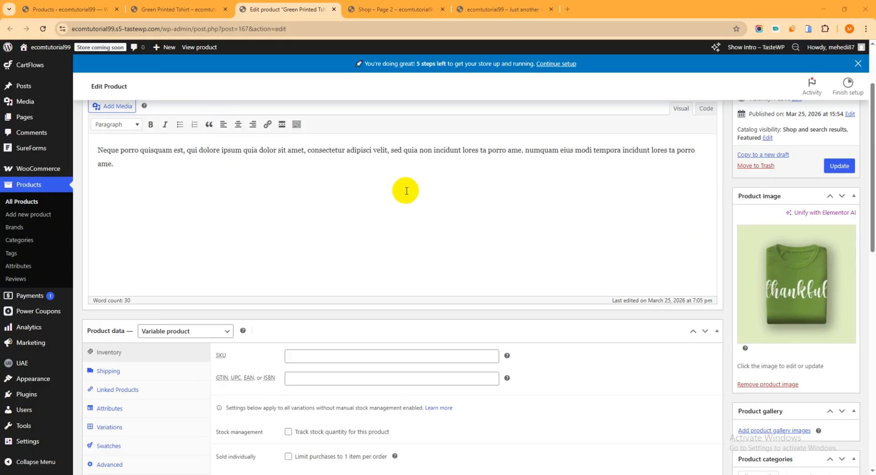
{"action": "scroll", "coordinate": [186, 295], "scroll_direction": "down", "scroll_amount": 1}
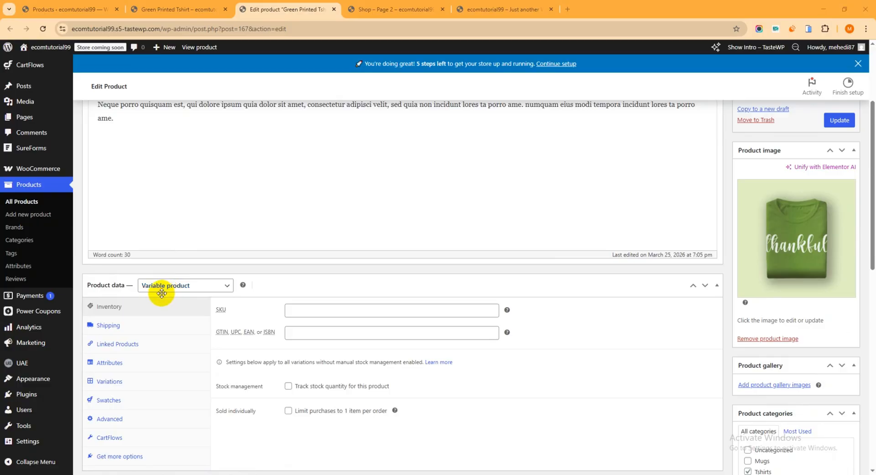
{"action": "scroll", "coordinate": [164, 296], "scroll_direction": "down", "scroll_amount": 1}
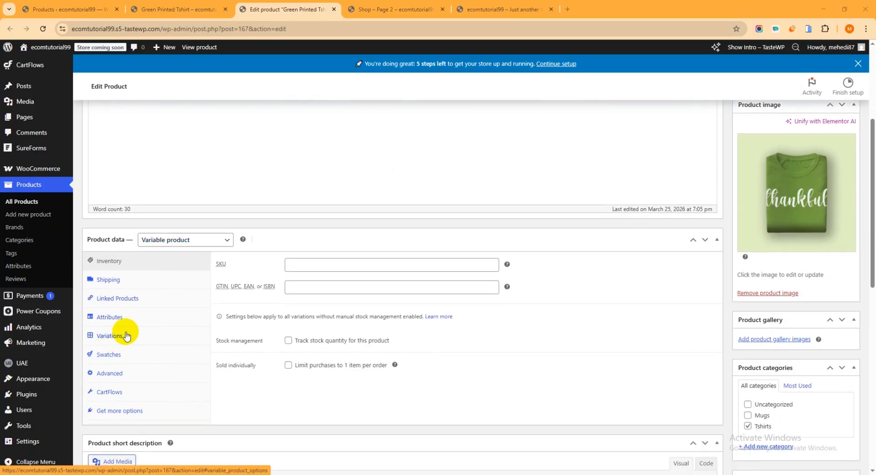
{"action": "left_click", "coordinate": [112, 335]}
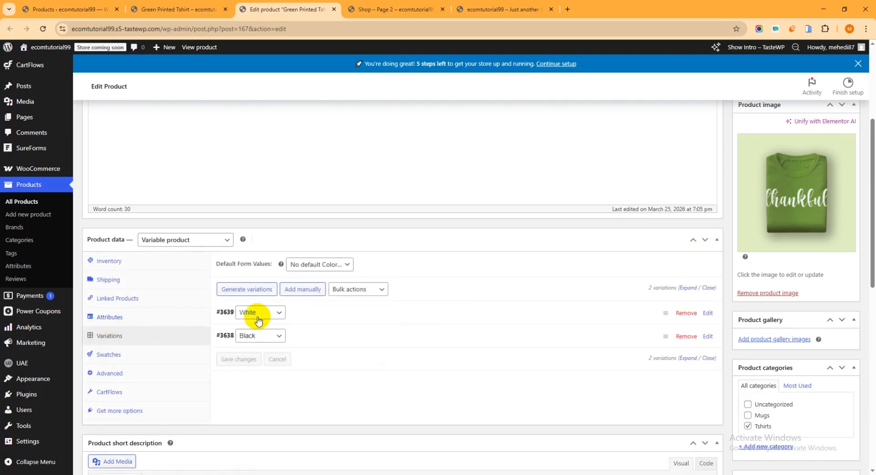
Set the White variation's stock status to Out of stock, save the variation changes and update the product
{"action": "scroll", "coordinate": [383, 233], "scroll_direction": "down", "scroll_amount": 1}
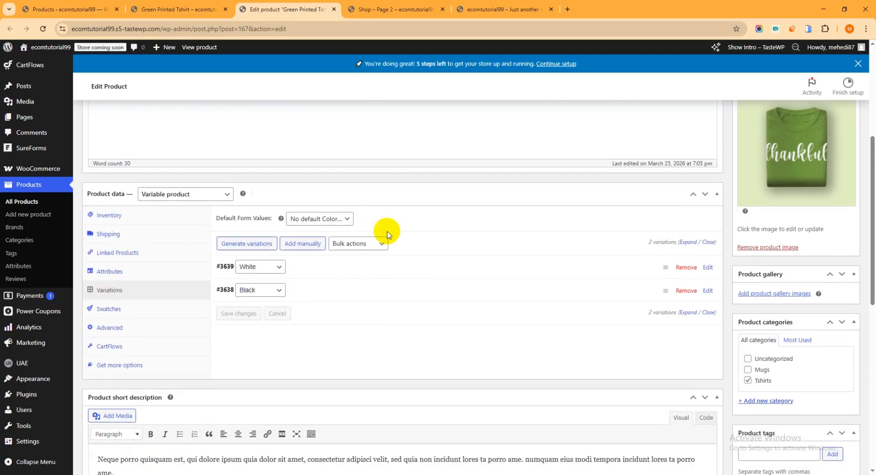
{"action": "left_click", "coordinate": [303, 268]}
{"action": "scroll", "coordinate": [303, 269], "scroll_direction": "down", "scroll_amount": 3}
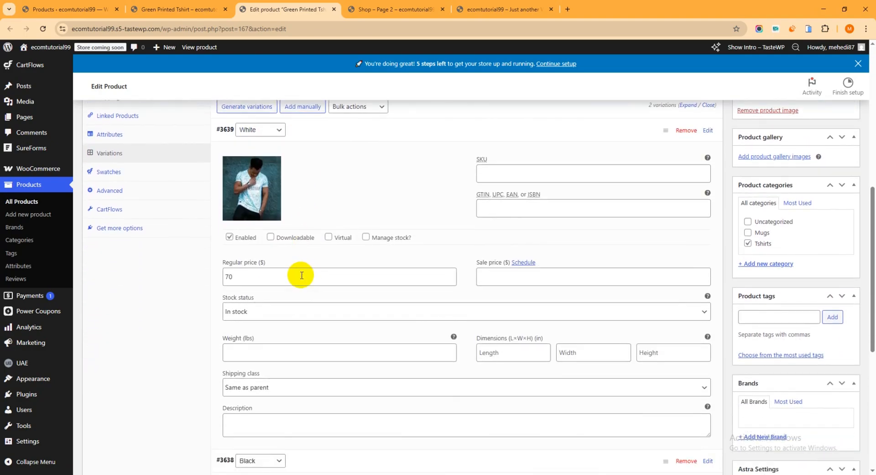
{"action": "left_click", "coordinate": [267, 314]}
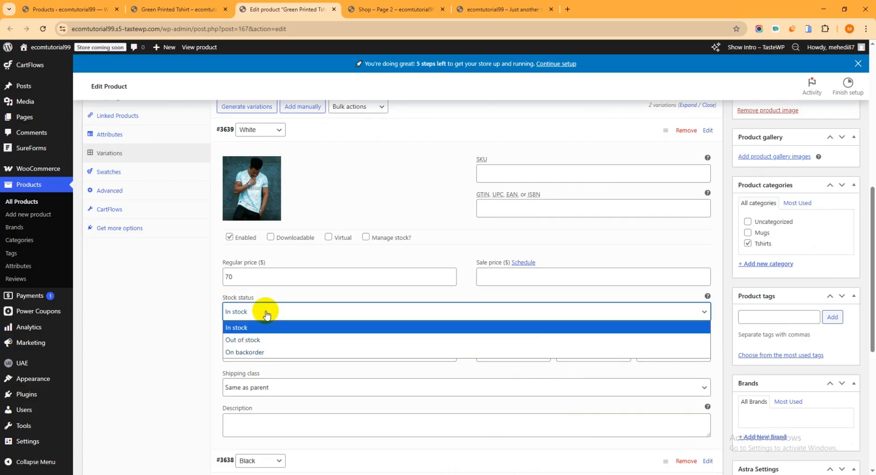
{"action": "left_click", "coordinate": [267, 314]}
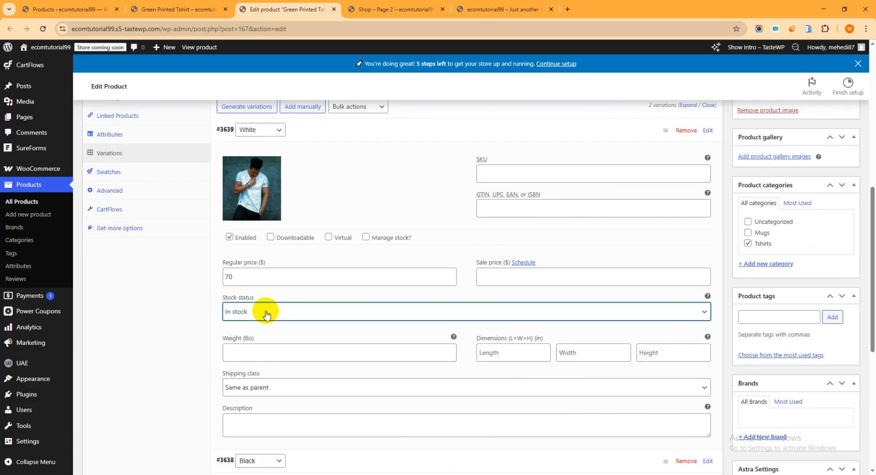
{"action": "left_click", "coordinate": [303, 314]}
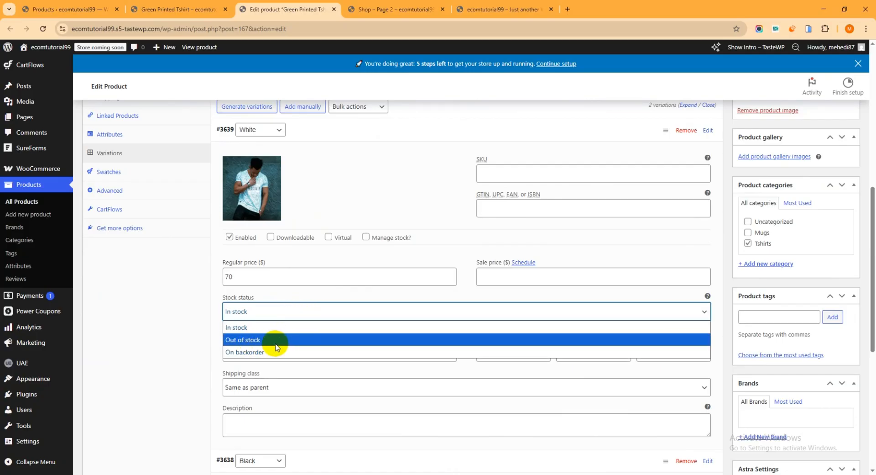
{"action": "left_click", "coordinate": [236, 339]}
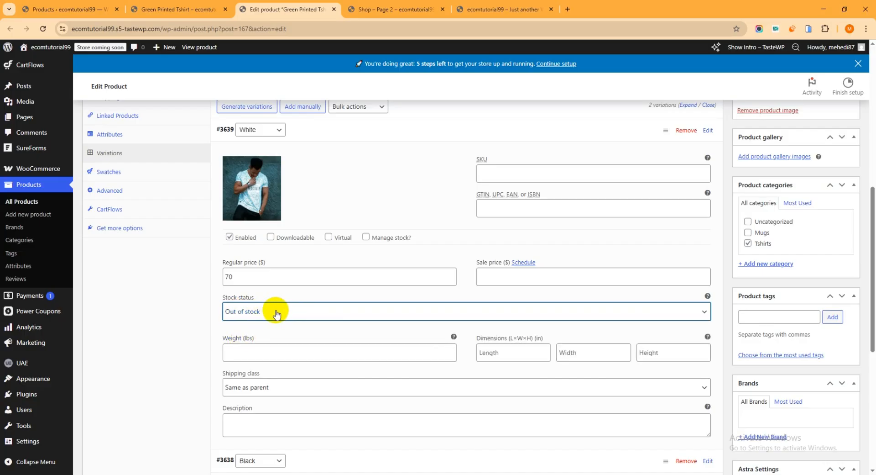
{"action": "scroll", "coordinate": [276, 311], "scroll_direction": "down", "scroll_amount": 3}
{"action": "left_click", "coordinate": [228, 349]}
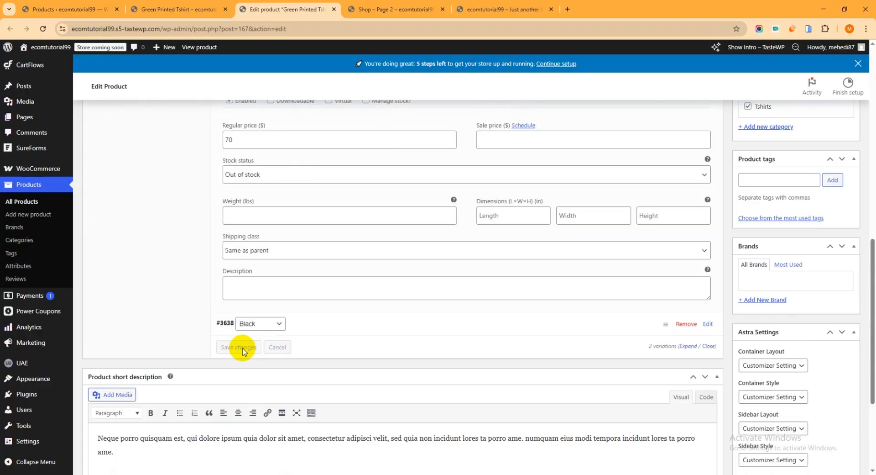
{"action": "scroll", "coordinate": [567, 315], "scroll_direction": "up", "scroll_amount": 10}
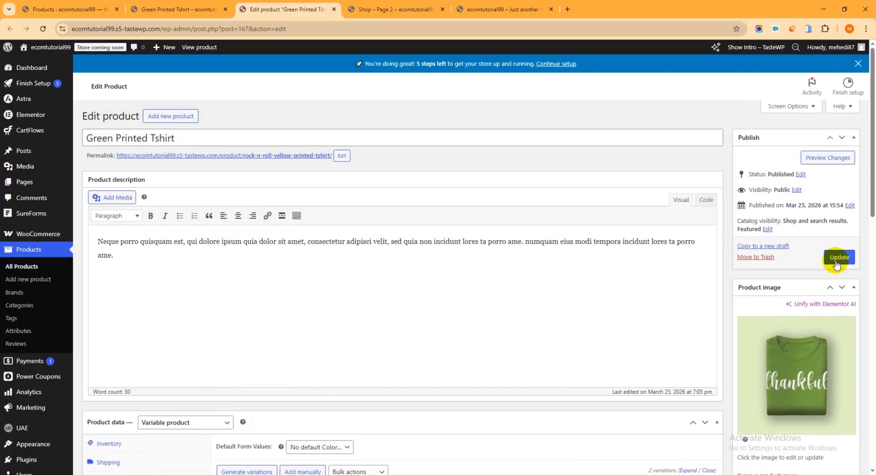
{"action": "left_click", "coordinate": [841, 258]}
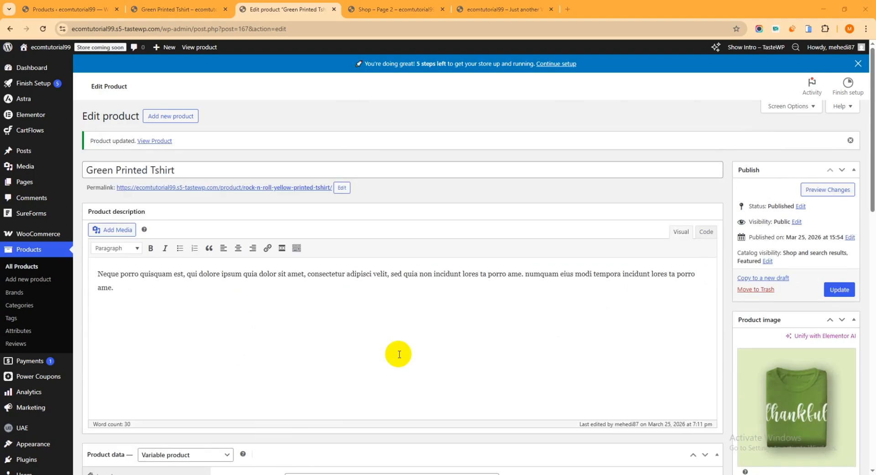
Open the updated Green Printed Tshirt's permalink in a new browser tab and select the Black variation to check its availability
{"action": "right_click", "coordinate": [283, 187]}
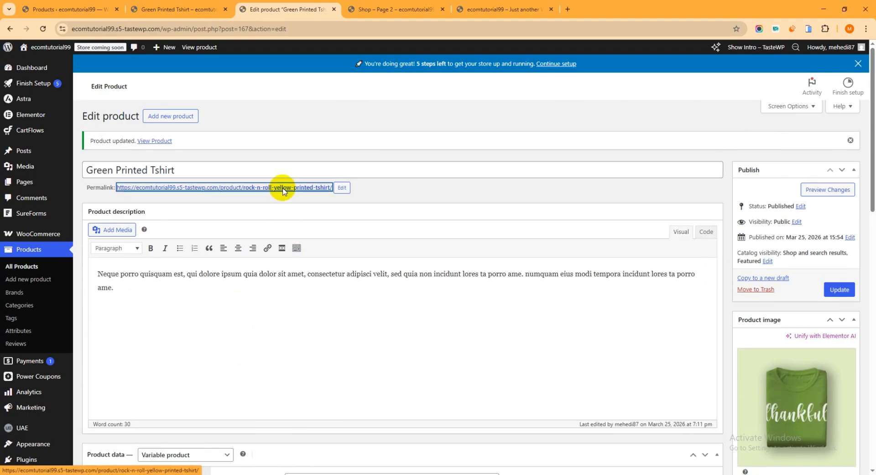
{"action": "left_click", "coordinate": [301, 201]}
{"action": "left_click", "coordinate": [393, 9]}
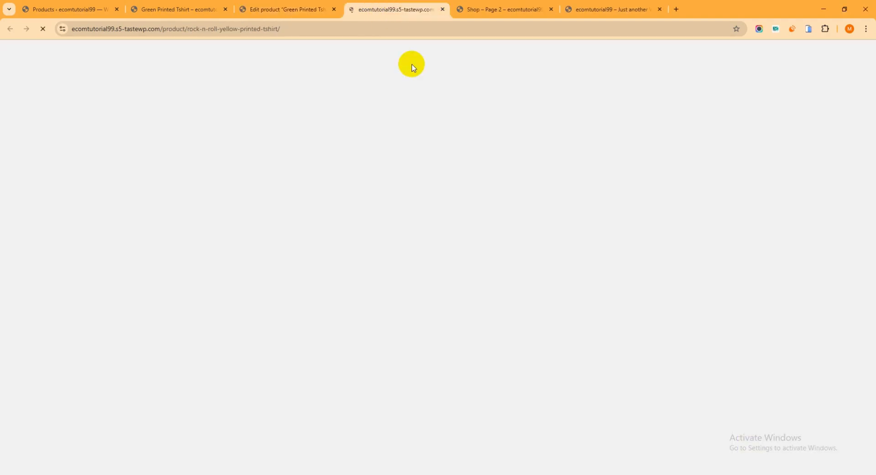
{"action": "scroll", "coordinate": [462, 197], "scroll_direction": "down", "scroll_amount": 2}
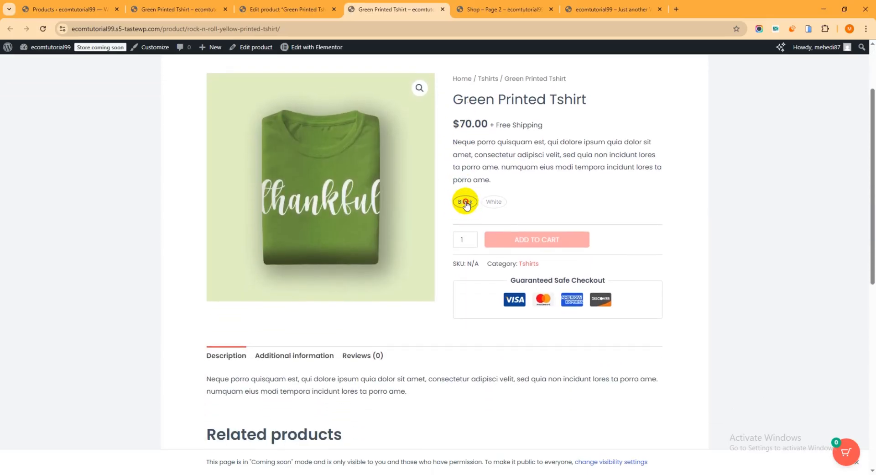
{"action": "left_click", "coordinate": [465, 202]}
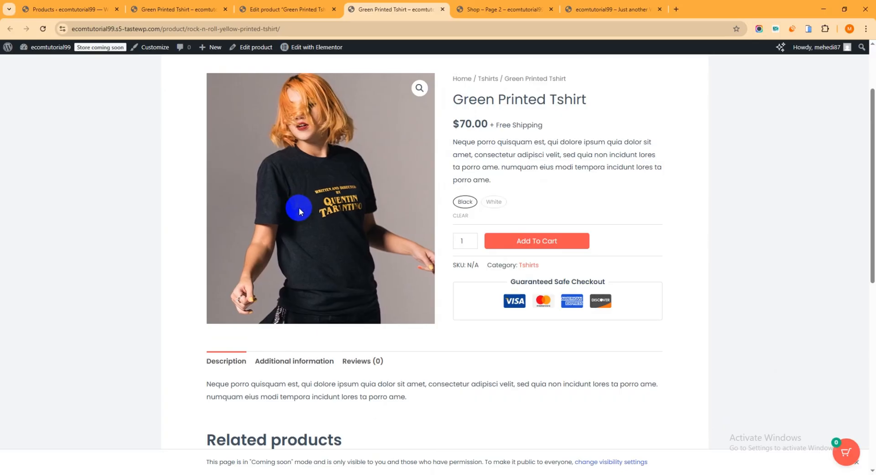